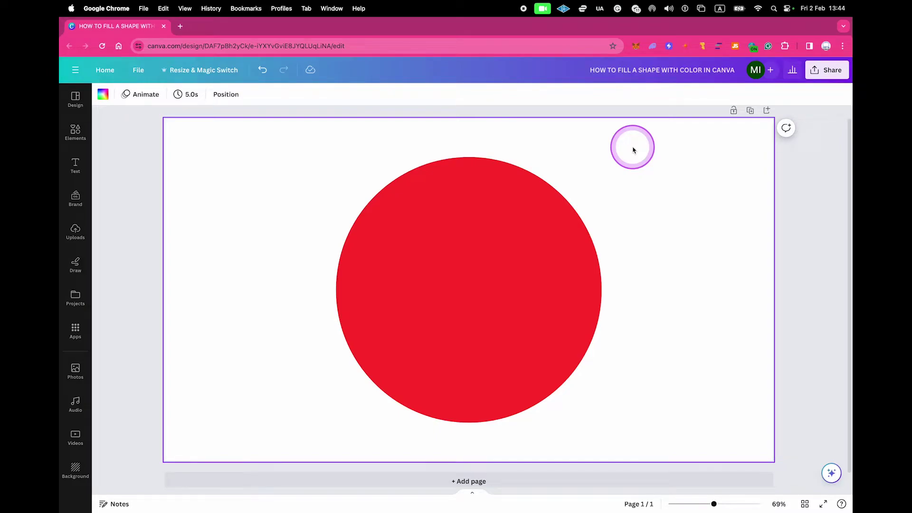
- Undo the red circle, then add a grey circle and undo that too
{"action": "key", "text": "super+z"}
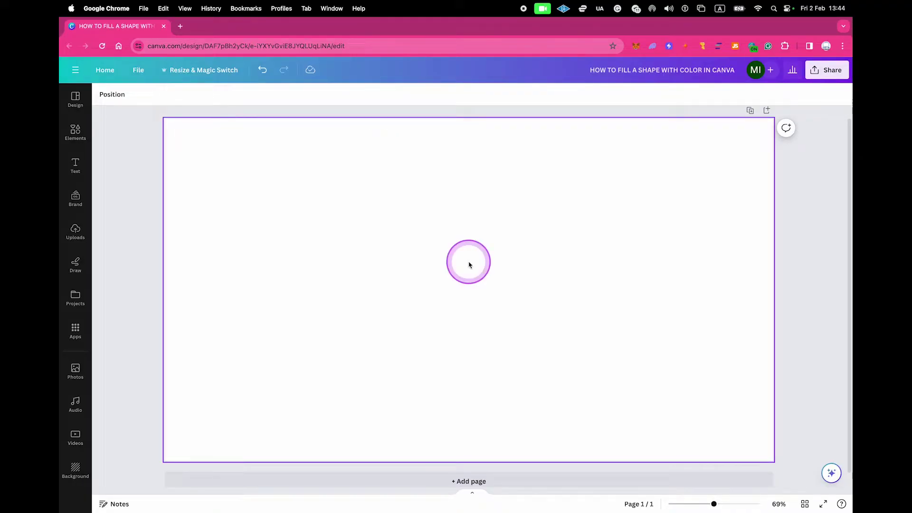
{"action": "key", "text": "c"}
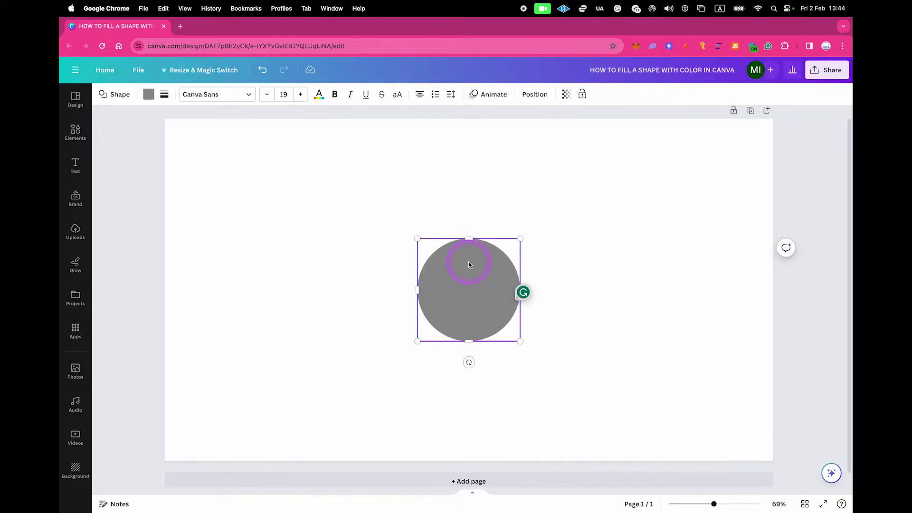
{"action": "key", "text": "super+z"}
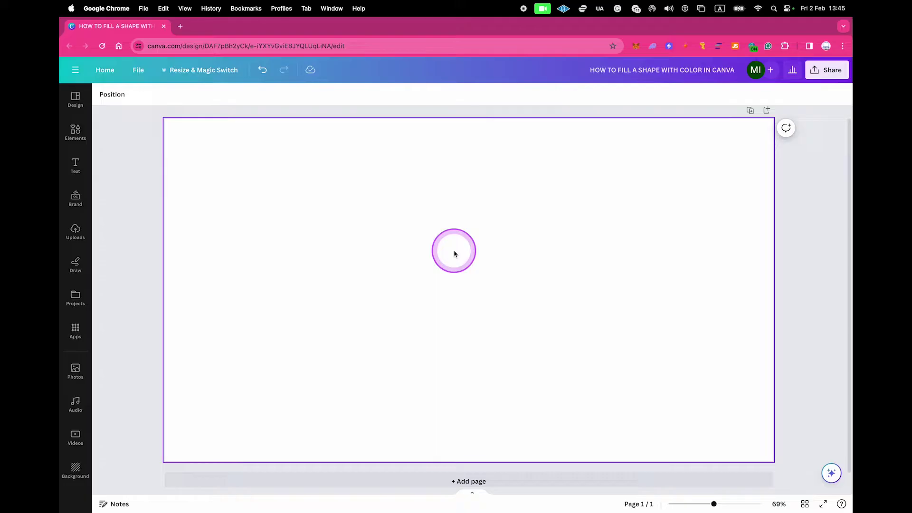
- Add a grey square to the page, deselect it, then select it again
{"action": "key", "text": "r"}
{"action": "left_click", "coordinate": [383, 148]}
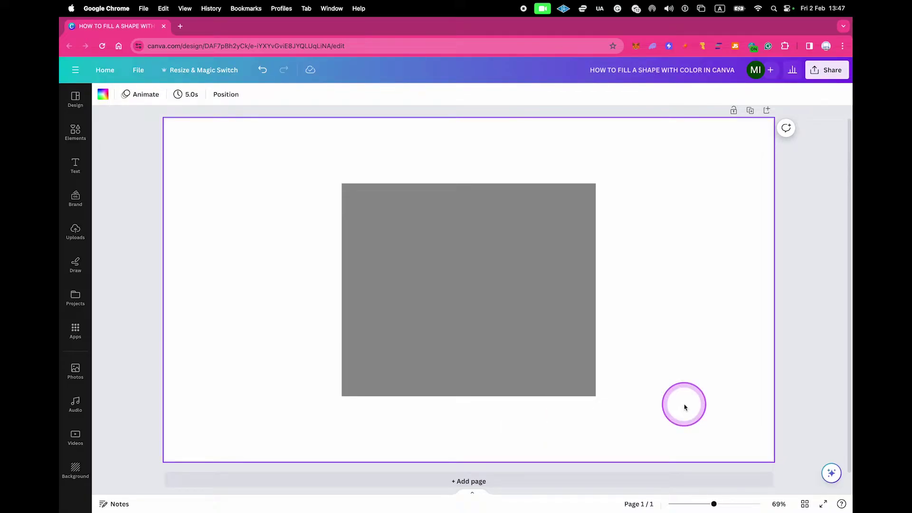
{"action": "left_click", "coordinate": [446, 290]}
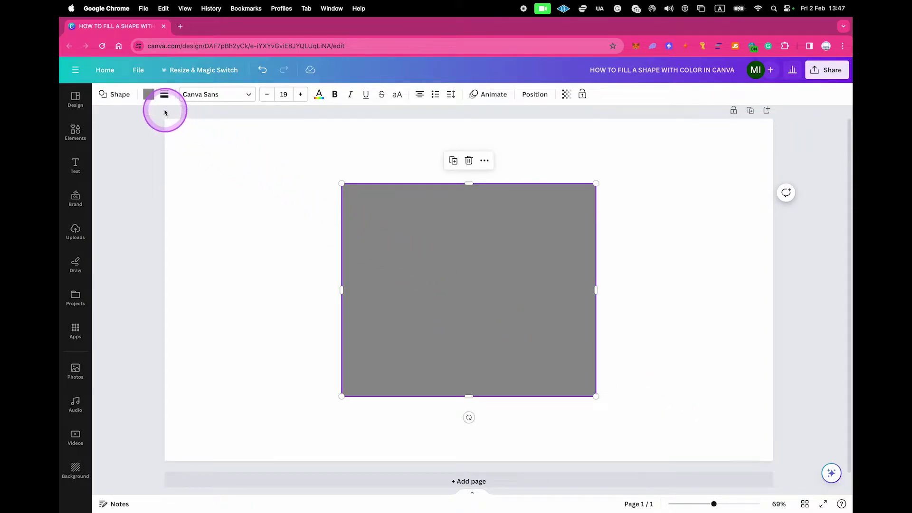
- Try purple and light blue fills on the square, settling on turquoise
{"action": "left_click", "coordinate": [148, 94]}
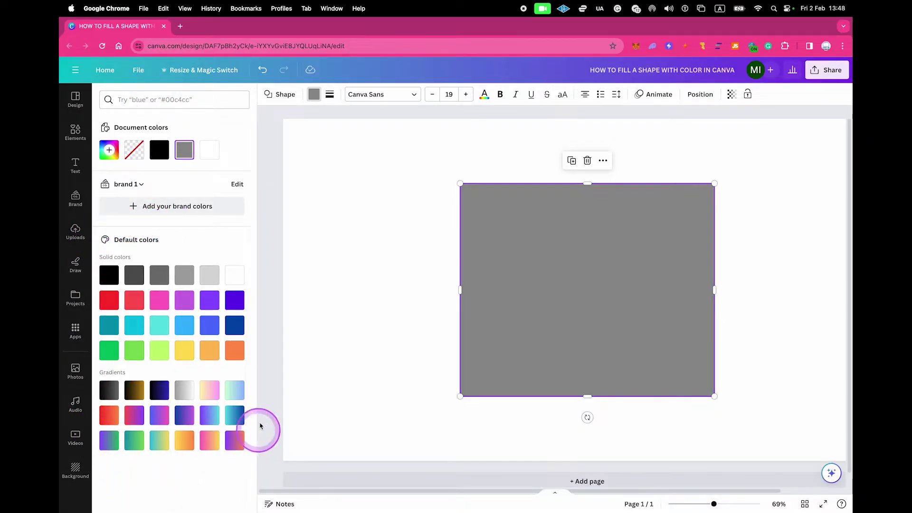
{"action": "left_click", "coordinate": [208, 299]}
{"action": "left_click", "coordinate": [188, 325]}
{"action": "left_click", "coordinate": [159, 324]}
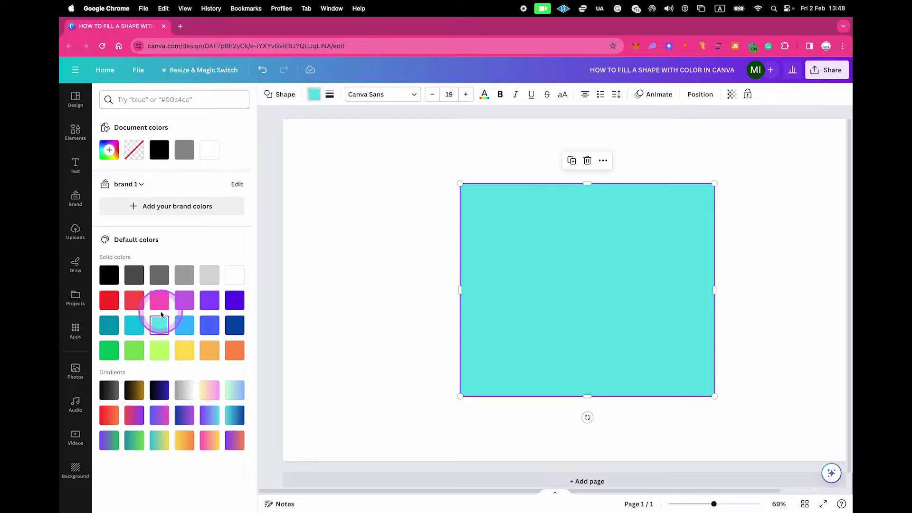
- Shift the hue toward magenta in the custom picker, then enter hex #E44440
{"action": "left_click", "coordinate": [109, 149]}
{"action": "left_click_drag", "start_coordinate": [172, 253], "coordinate": [221, 251]}
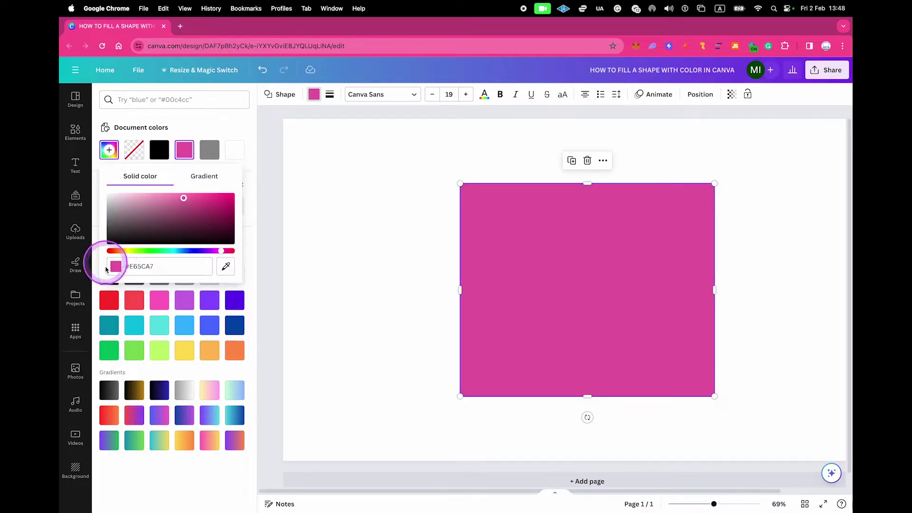
{"action": "left_click", "coordinate": [159, 268]}
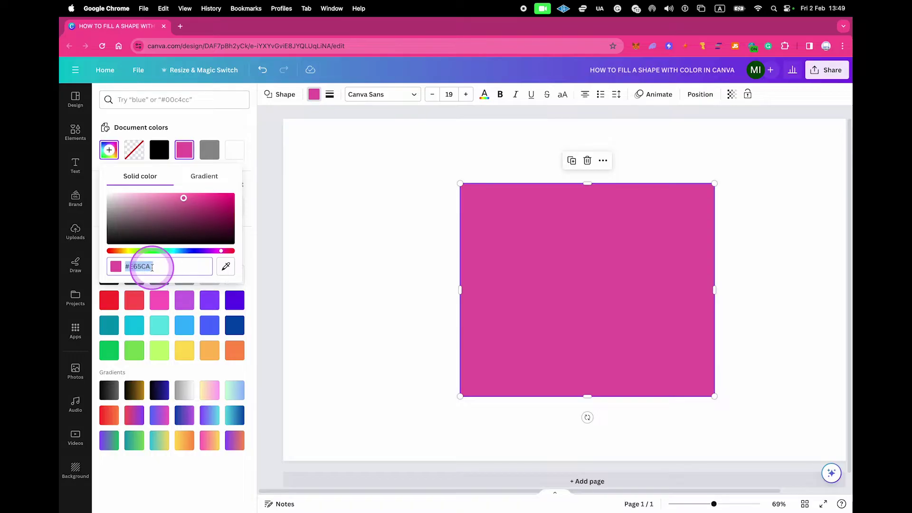
{"action": "type", "text": "#E6"}
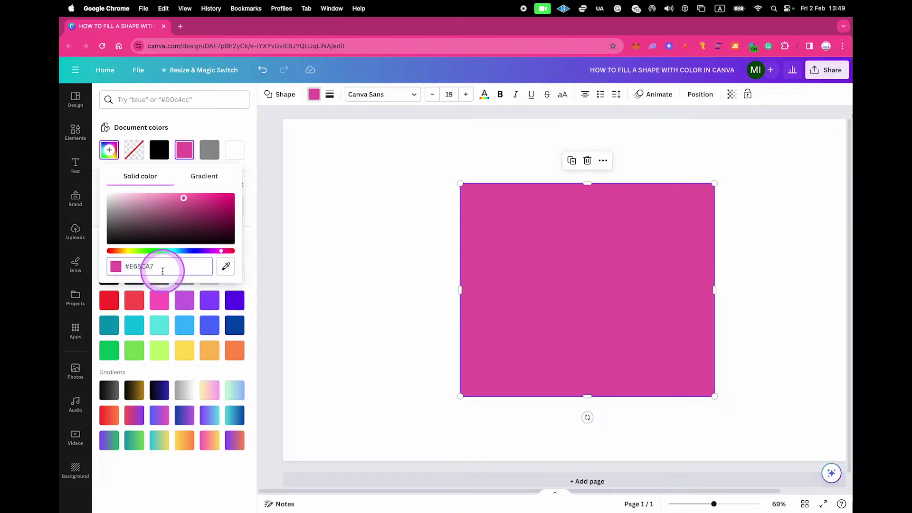
{"action": "key", "text": "BackSpace"}
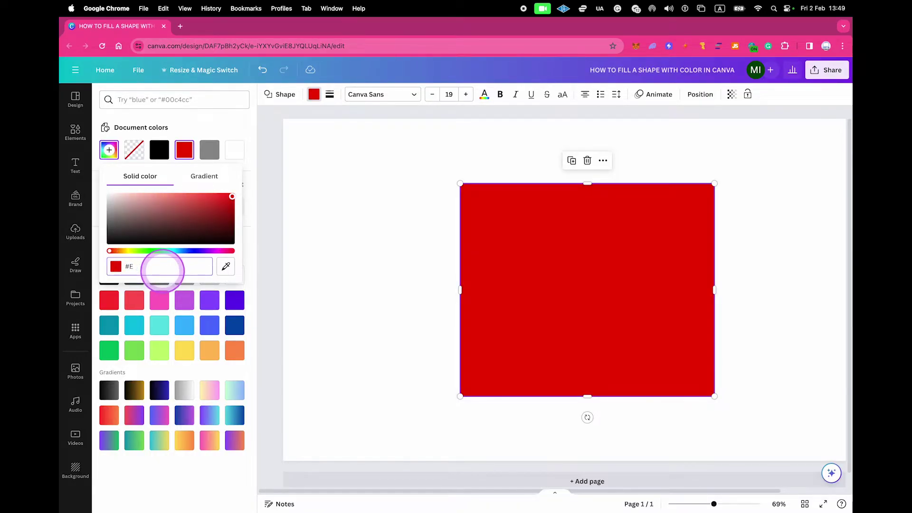
{"action": "type", "text": "4440"}
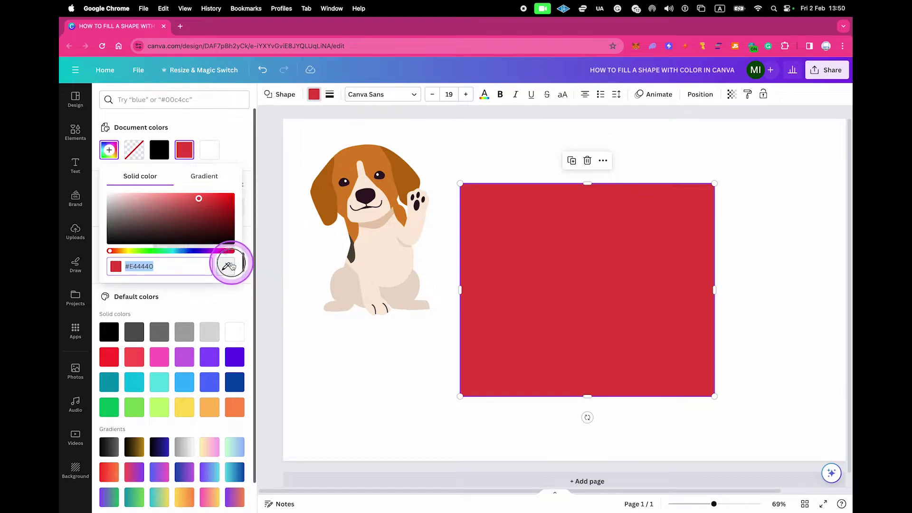
- Eyedrop the beagle's orange ear colour #D88224 into the square and close the panel
{"action": "left_click", "coordinate": [231, 266]}
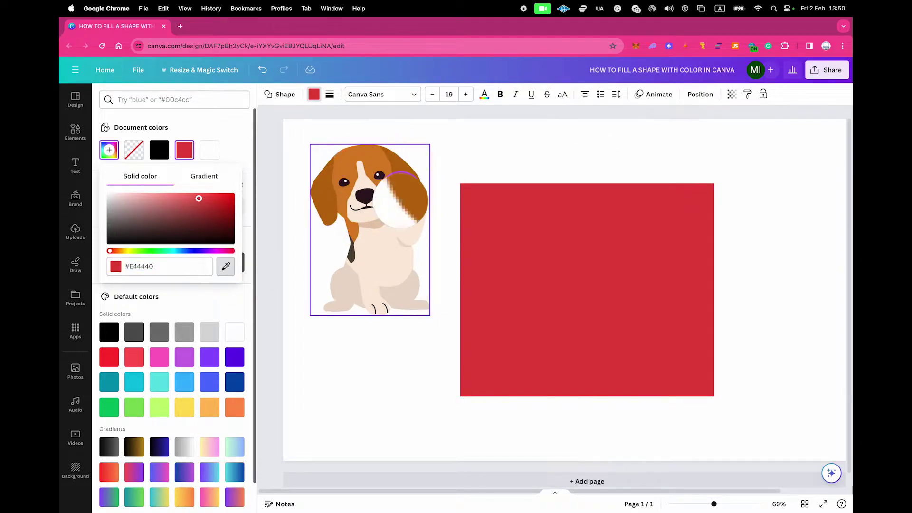
{"action": "left_click", "coordinate": [374, 162]}
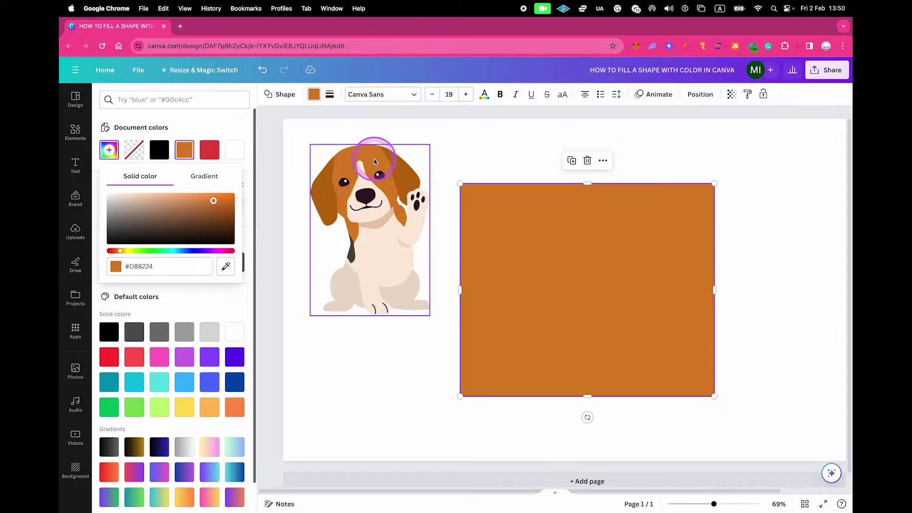
{"action": "left_click", "coordinate": [545, 140]}
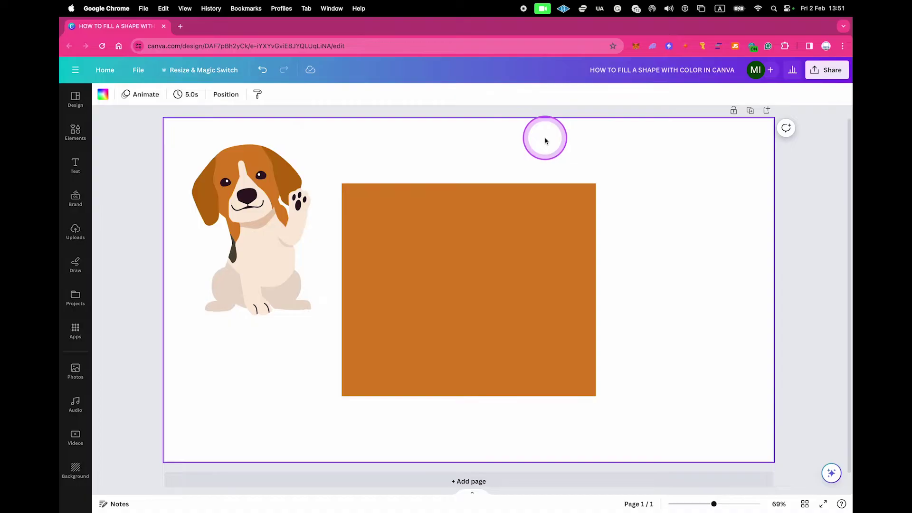
- Try a transparent fill on the orange square, then fill it sky blue
{"action": "left_click", "coordinate": [454, 284]}
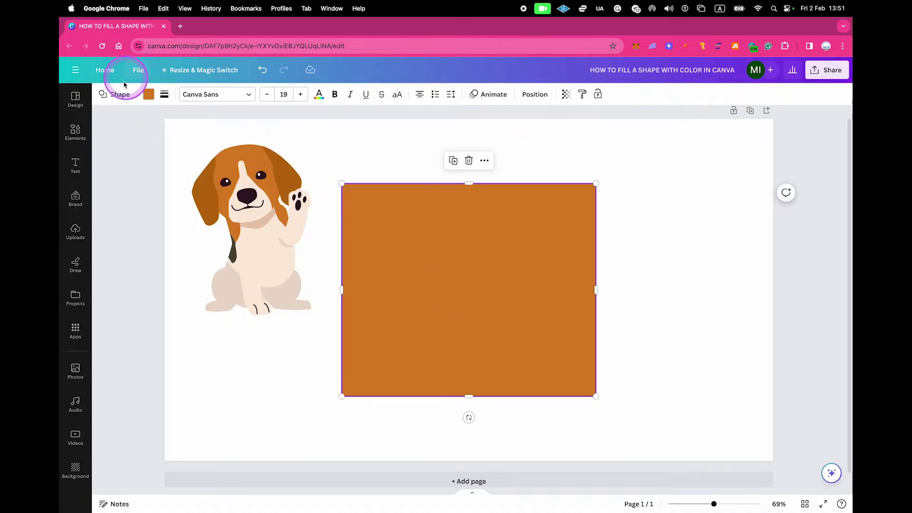
{"action": "left_click", "coordinate": [147, 95]}
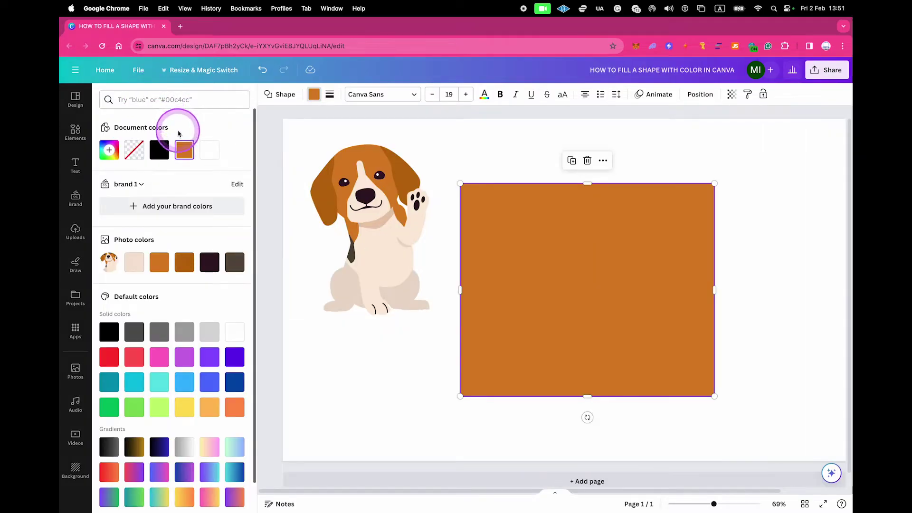
{"action": "left_click", "coordinate": [135, 151]}
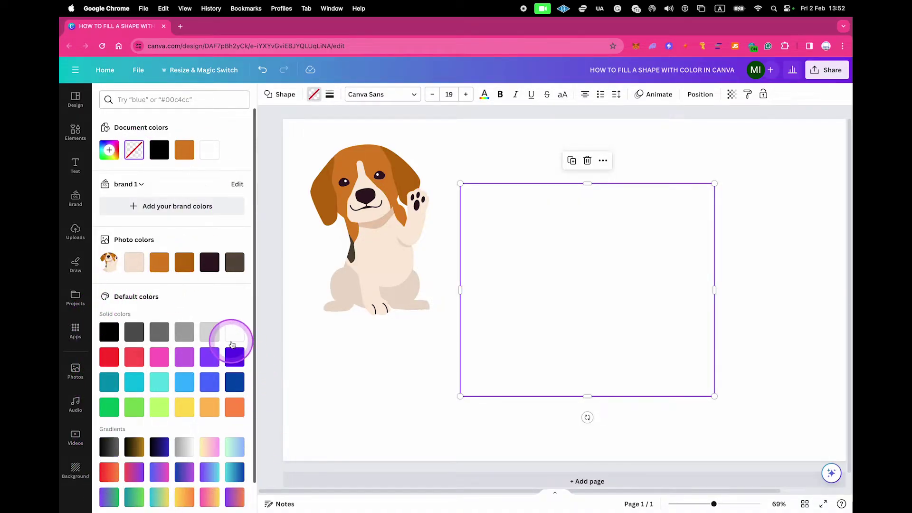
{"action": "left_click", "coordinate": [184, 382]}
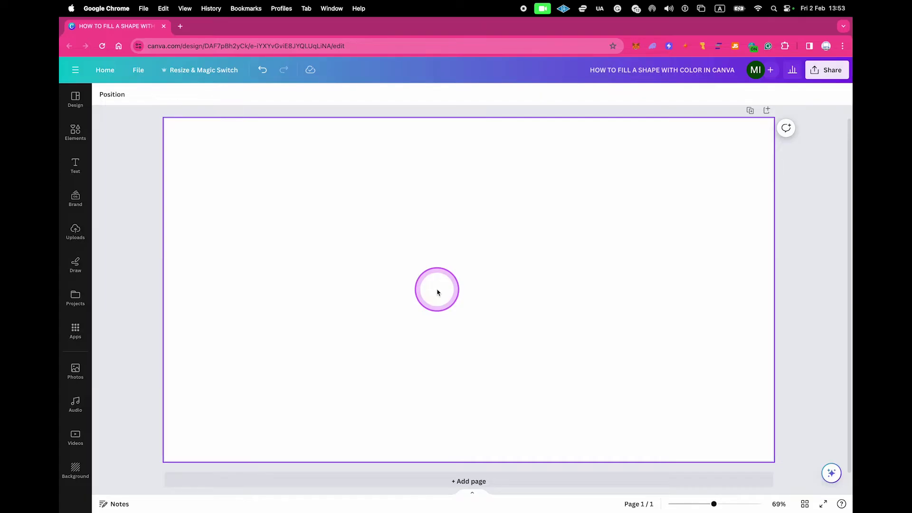
- Add a circle shape, deselect it, and undo it
{"action": "key", "text": "c"}
{"action": "left_click", "coordinate": [419, 230]}
{"action": "key", "text": "super+z"}
- Add a grey square and browse the shape list to turn it into a 12-point star
{"action": "key", "text": "r"}
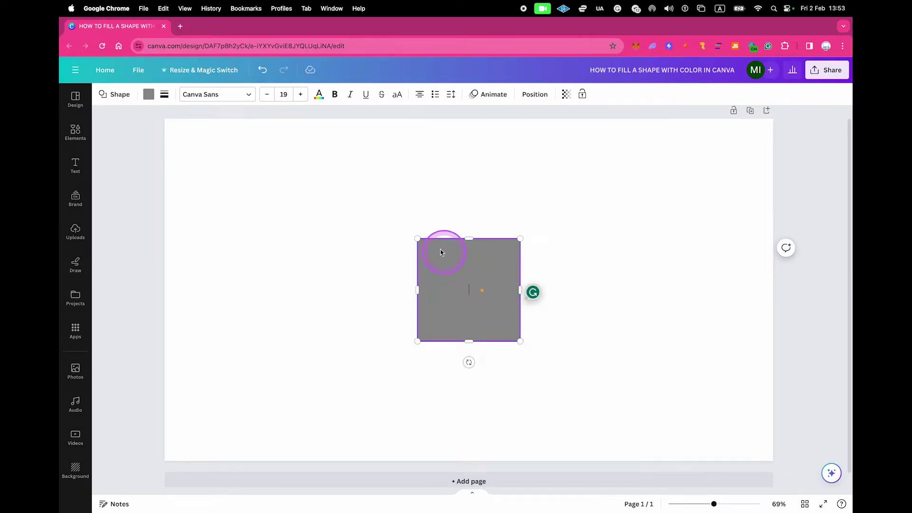
{"action": "left_click", "coordinate": [119, 95]}
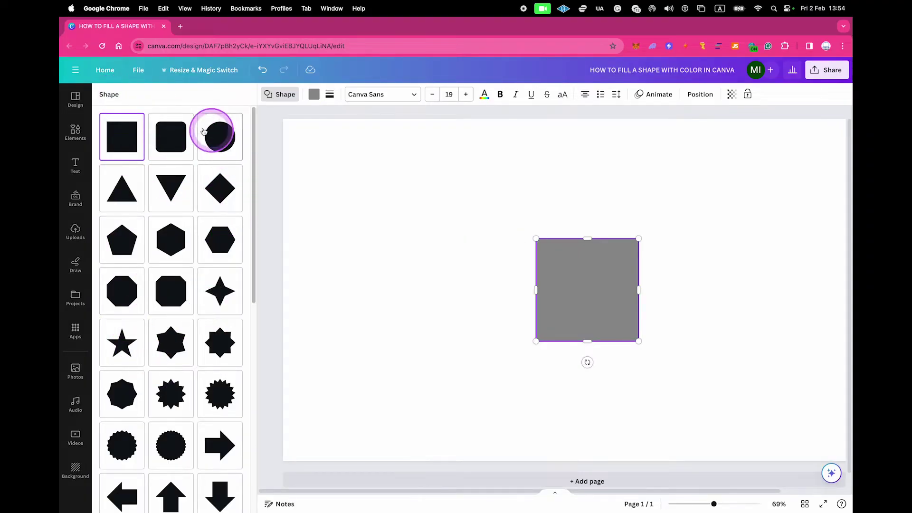
{"action": "scroll", "coordinate": [182, 173], "scroll_direction": "down", "scroll_amount": 4}
{"action": "scroll", "coordinate": [183, 174], "scroll_direction": "down", "scroll_amount": 2}
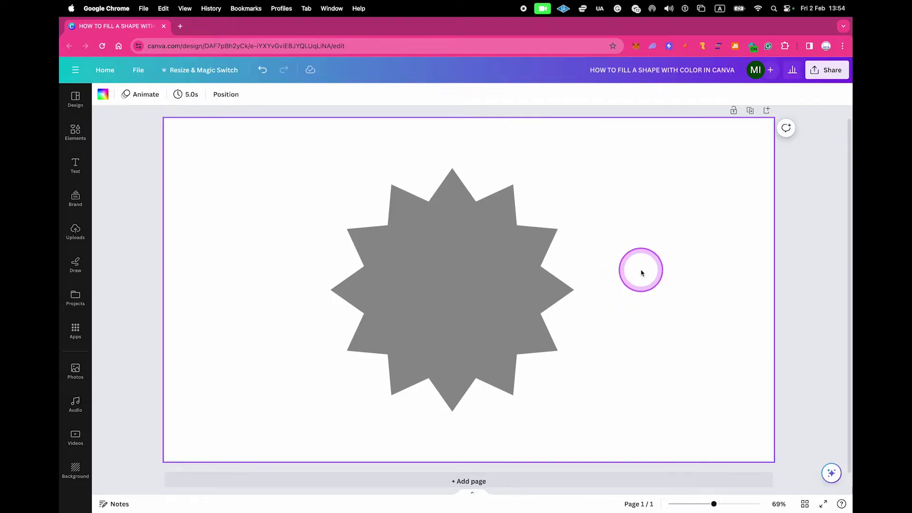
- Fill the grey star with coral red, then deselect it
{"action": "left_click", "coordinate": [496, 254]}
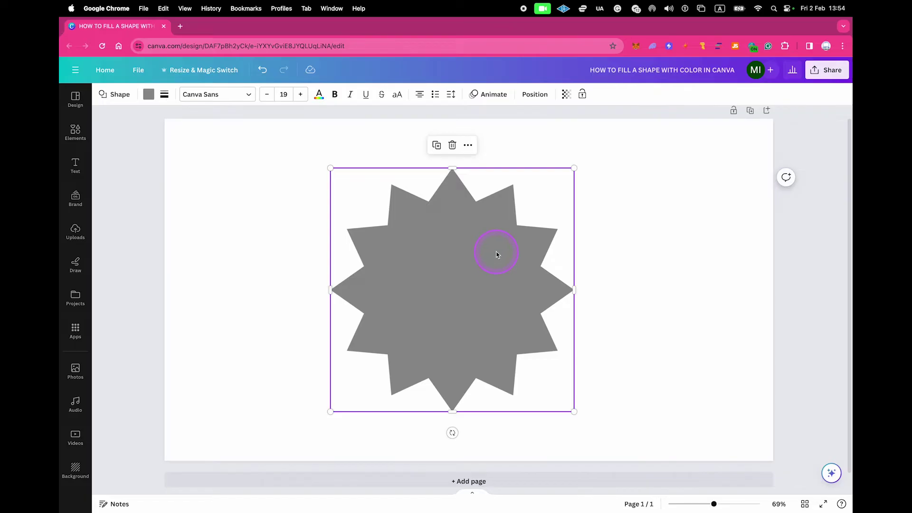
{"action": "left_click", "coordinate": [149, 95]}
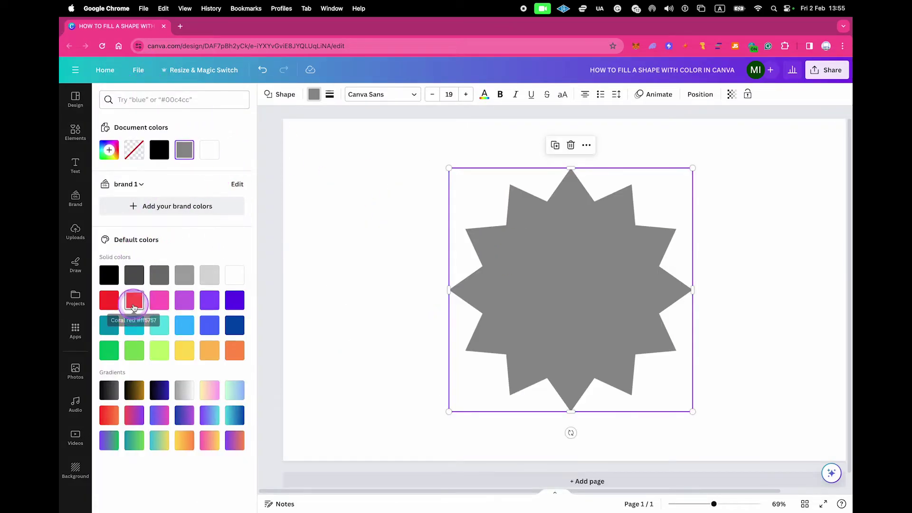
{"action": "left_click", "coordinate": [134, 300]}
{"action": "left_click", "coordinate": [375, 285]}
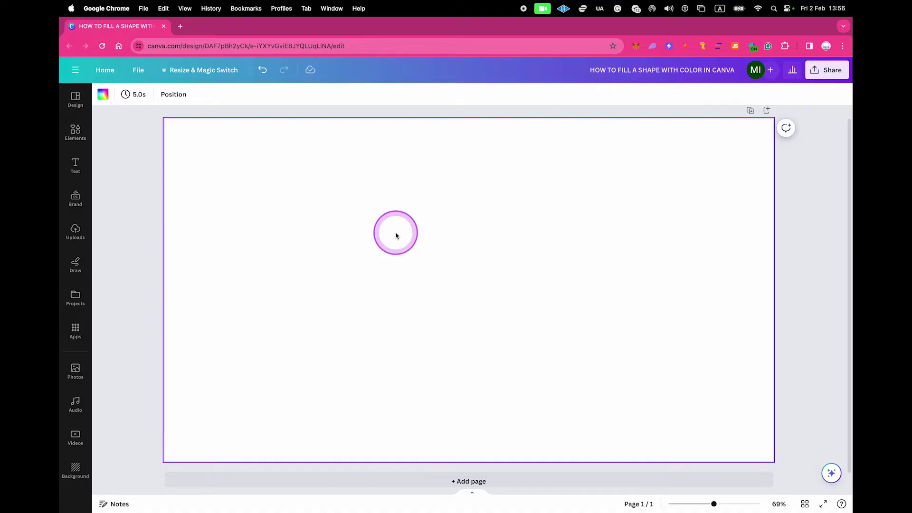
- Add the black heart outline graphic from Elements, select it, then deselect it
{"action": "left_click", "coordinate": [722, 351]}
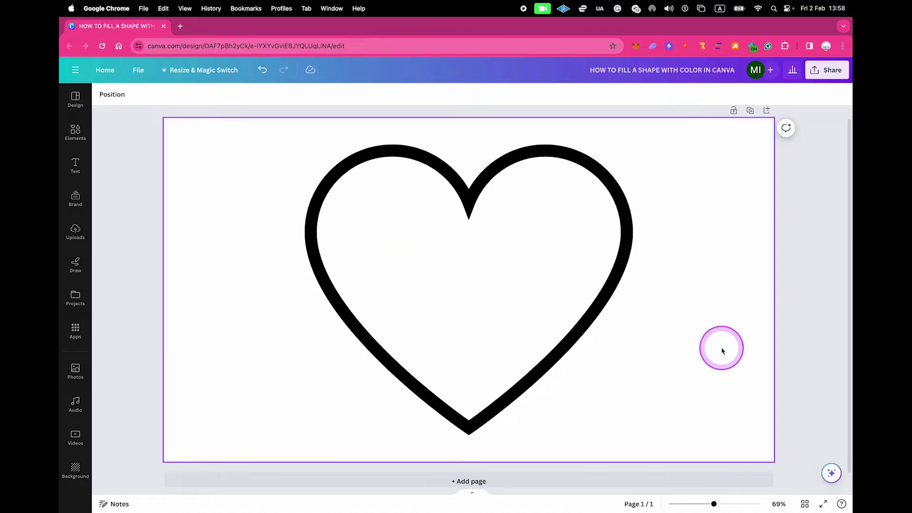
{"action": "left_click", "coordinate": [441, 198]}
{"action": "left_click", "coordinate": [676, 325]}
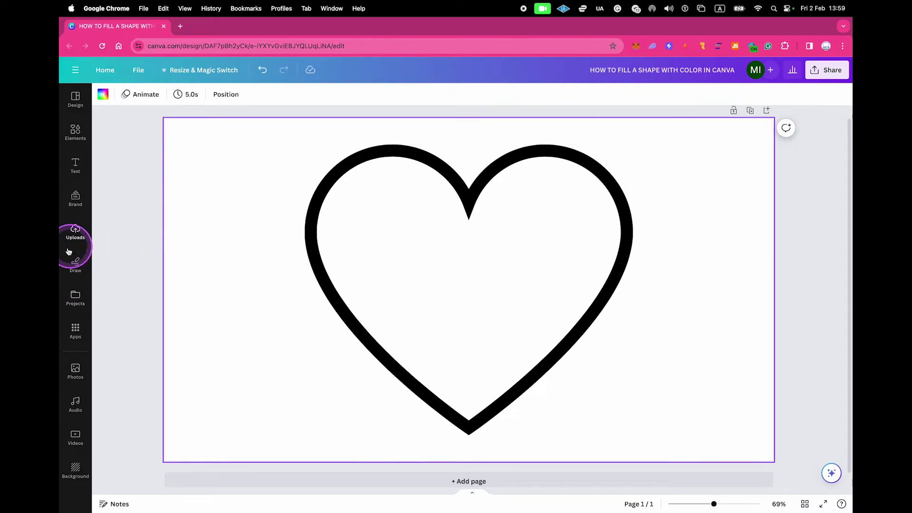
- Deselect the page and browse the Canva apps list
{"action": "left_click", "coordinate": [85, 263]}
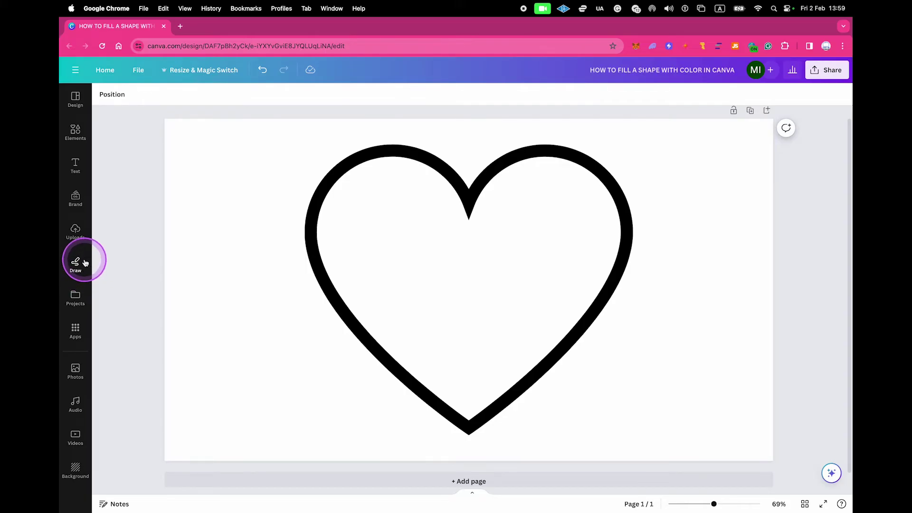
{"action": "left_click", "coordinate": [77, 328]}
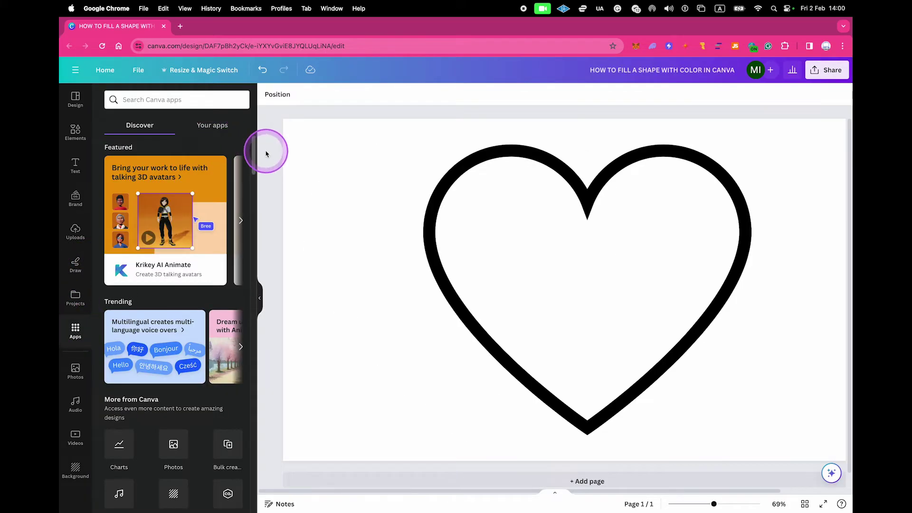
{"action": "mouse_move", "coordinate": [252, 146]}
{"action": "left_mouse_down"}
{"action": "mouse_move", "coordinate": [259, 221]}
{"action": "mouse_move", "coordinate": [252, 97]}
{"action": "left_mouse_up"}
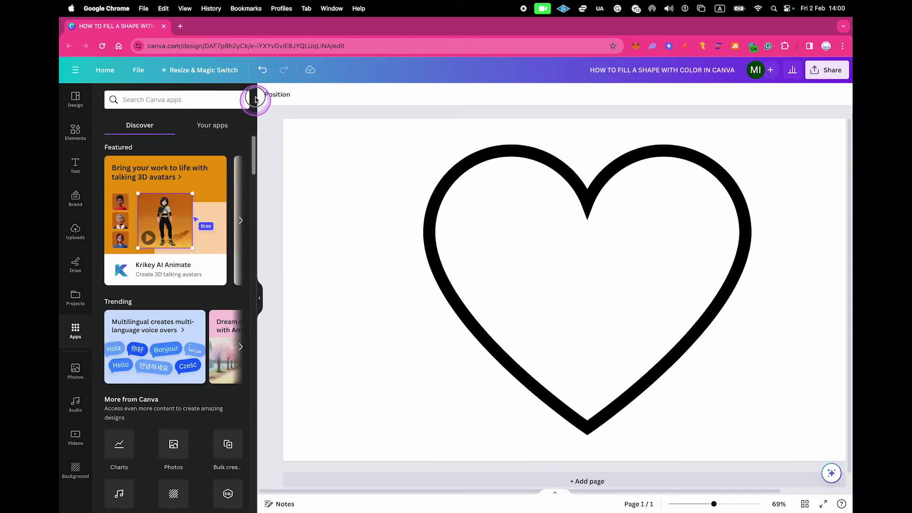
- Open the Draw tools, try the pen, highlighter and eraser, then choose the red marker
{"action": "left_click", "coordinate": [74, 265]}
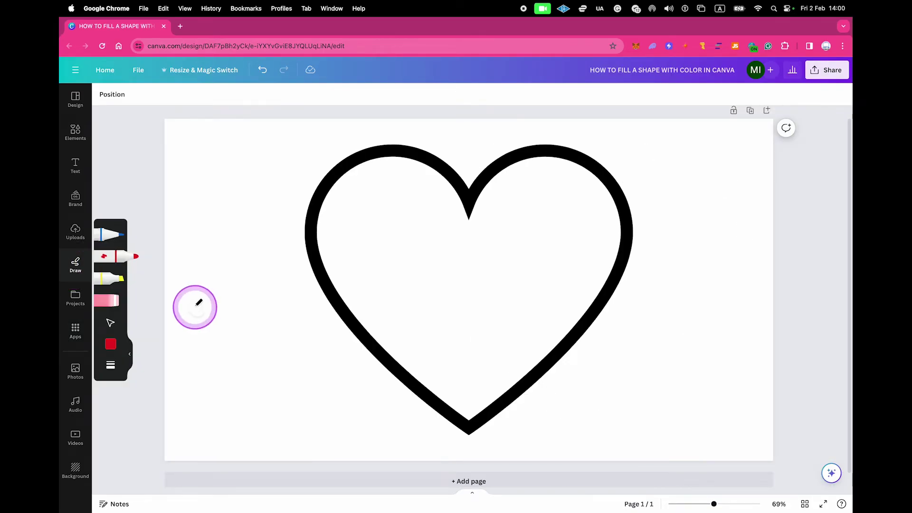
{"action": "left_click", "coordinate": [110, 233]}
{"action": "left_click", "coordinate": [109, 276]}
{"action": "left_click", "coordinate": [111, 301]}
{"action": "left_click", "coordinate": [113, 256]}
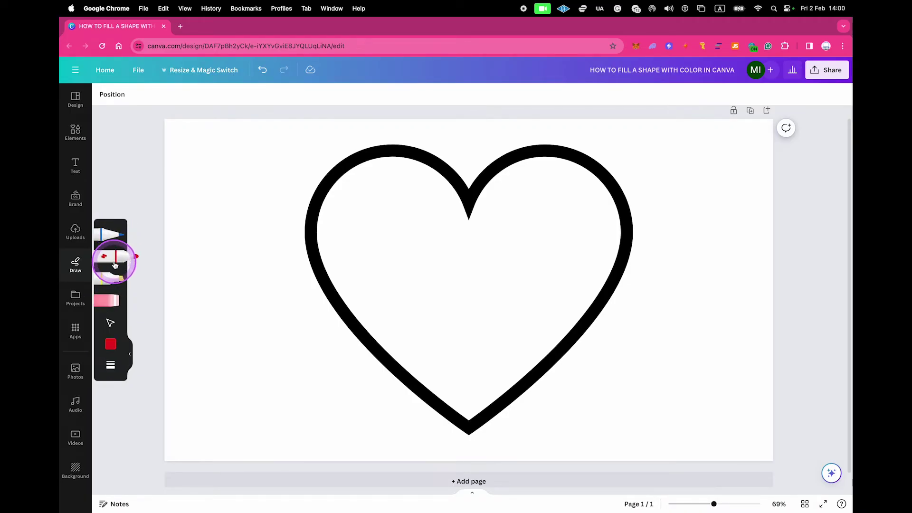
- Raise the red marker weight from 40 to 50 and scribble red inside the heart
{"action": "left_click", "coordinate": [110, 365]}
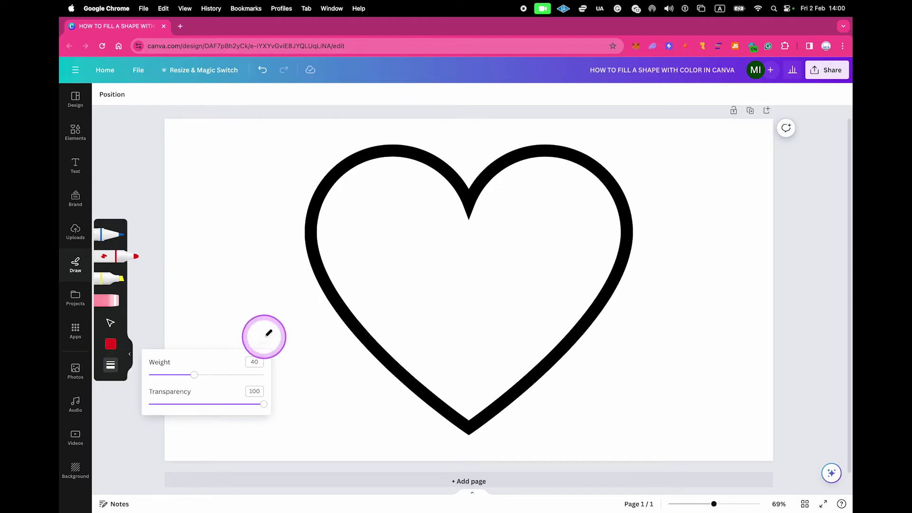
{"action": "left_click", "coordinate": [194, 375]}
{"action": "left_click_drag", "start_coordinate": [195, 376], "coordinate": [206, 378]}
{"action": "left_click", "coordinate": [327, 243]}
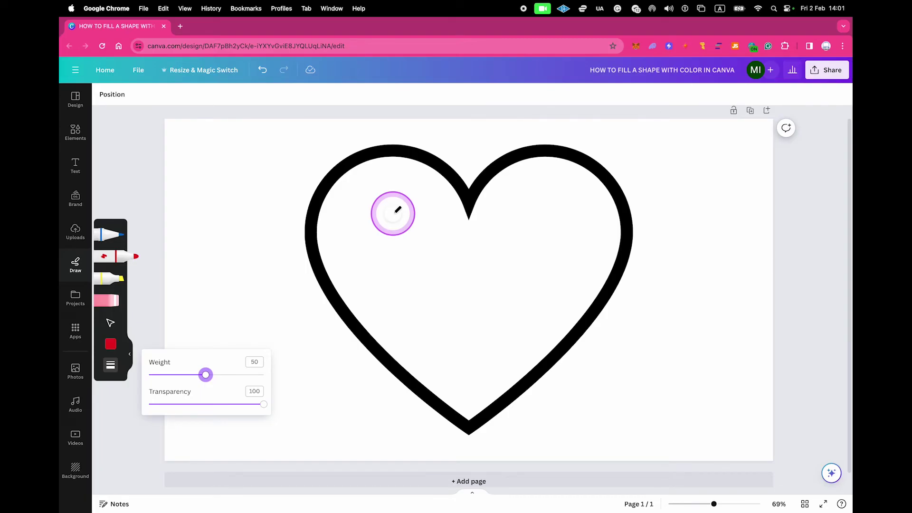
{"action": "mouse_move", "coordinate": [393, 213]}
{"action": "left_mouse_down"}
{"action": "mouse_move", "coordinate": [386, 256]}
{"action": "mouse_move", "coordinate": [482, 263]}
{"action": "mouse_move", "coordinate": [443, 293]}
{"action": "mouse_move", "coordinate": [504, 308]}
{"action": "mouse_move", "coordinate": [474, 350]}
{"action": "mouse_move", "coordinate": [509, 294]}
{"action": "left_mouse_up"}
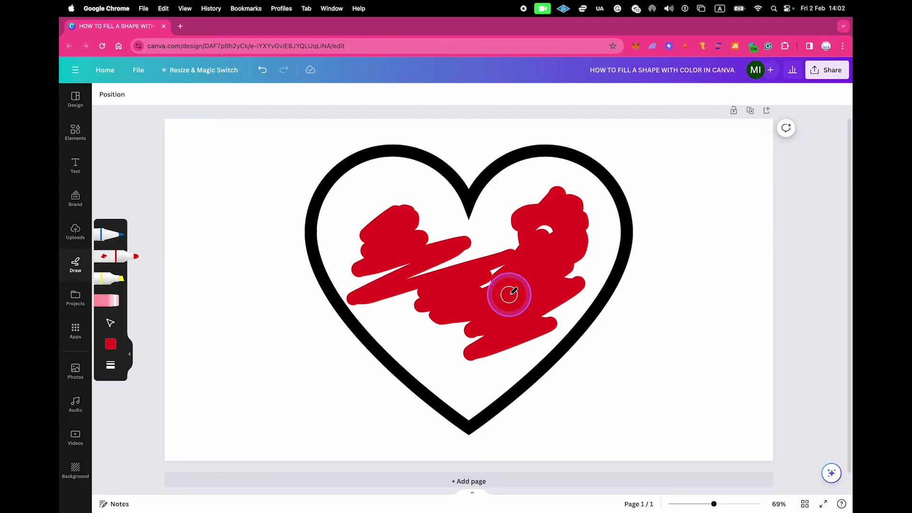